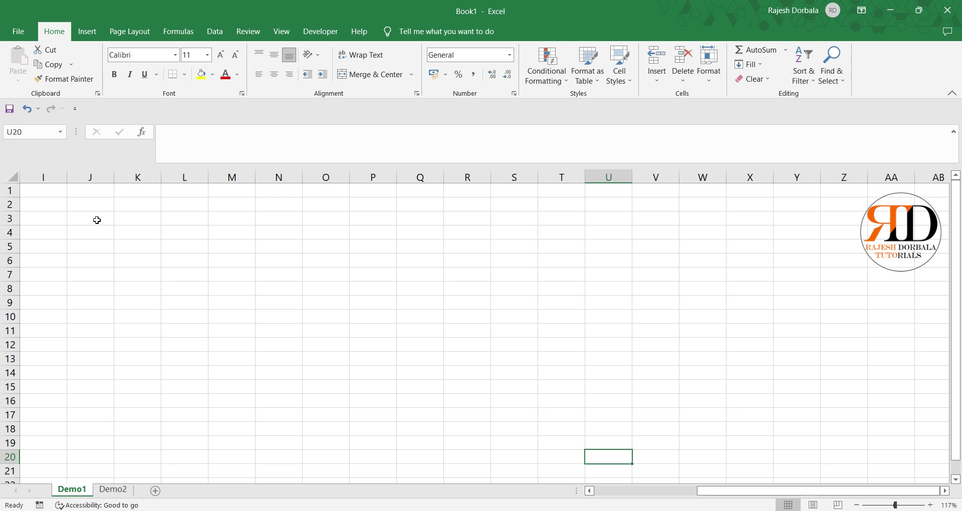
Select cells I1 and I10 on the Demo1 sheet, and return to the first columns to select cell A1.
left_click(48, 189)
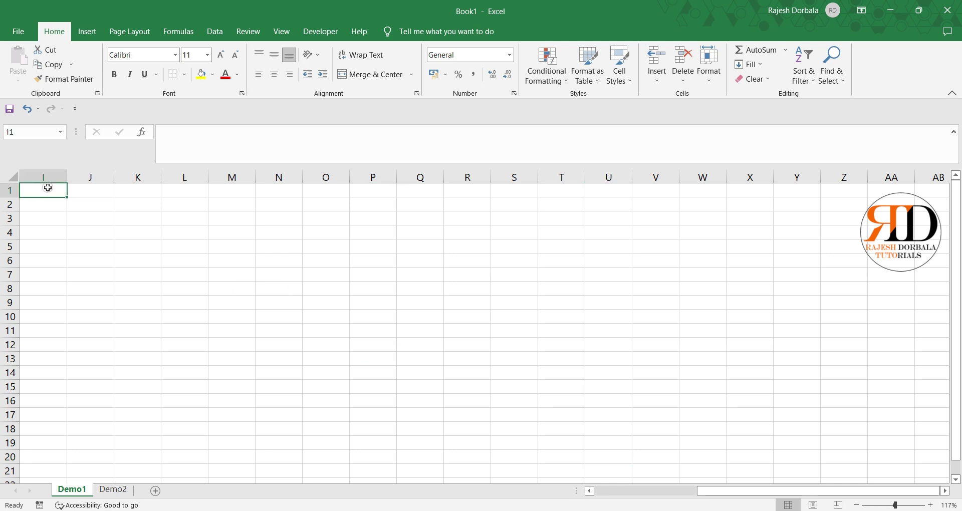
left_click(41, 319)
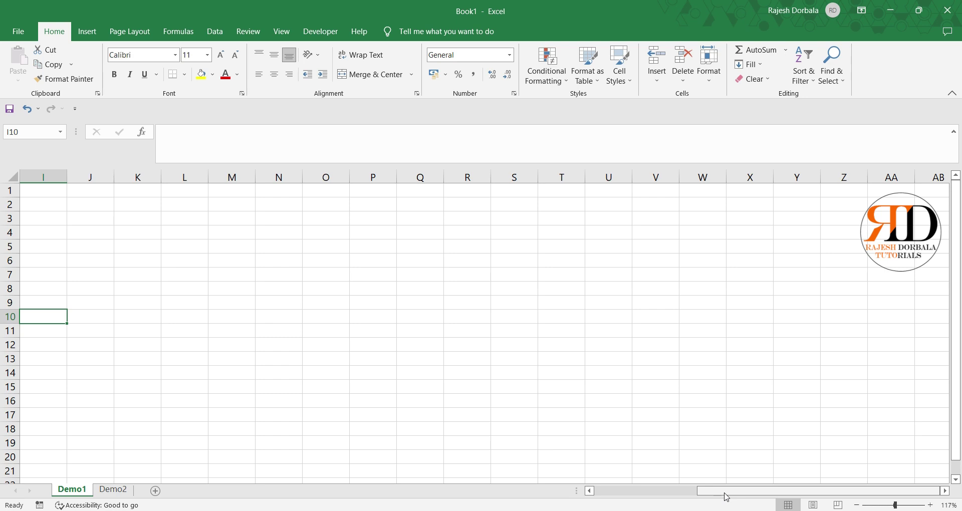
left_click_drag(723, 496, 598, 491)
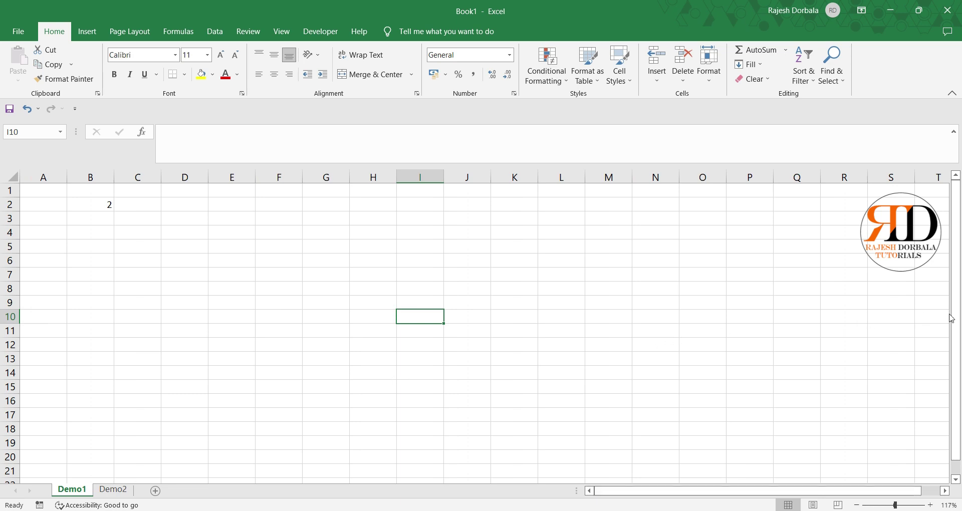
left_click_drag(957, 318, 955, 255)
left_click(47, 191)
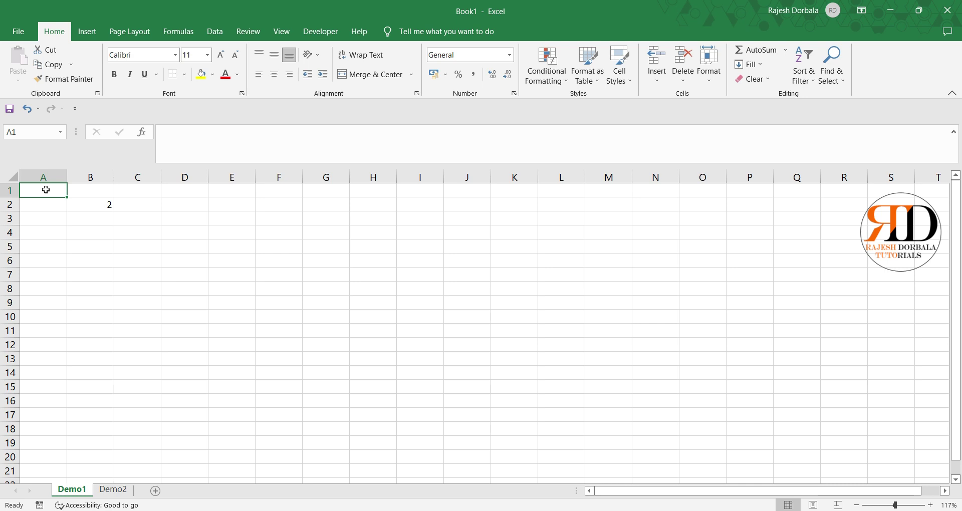
Move the active cell one screen down to A22 and scroll the sheet back to view the upper rows.
key("Page_Down")
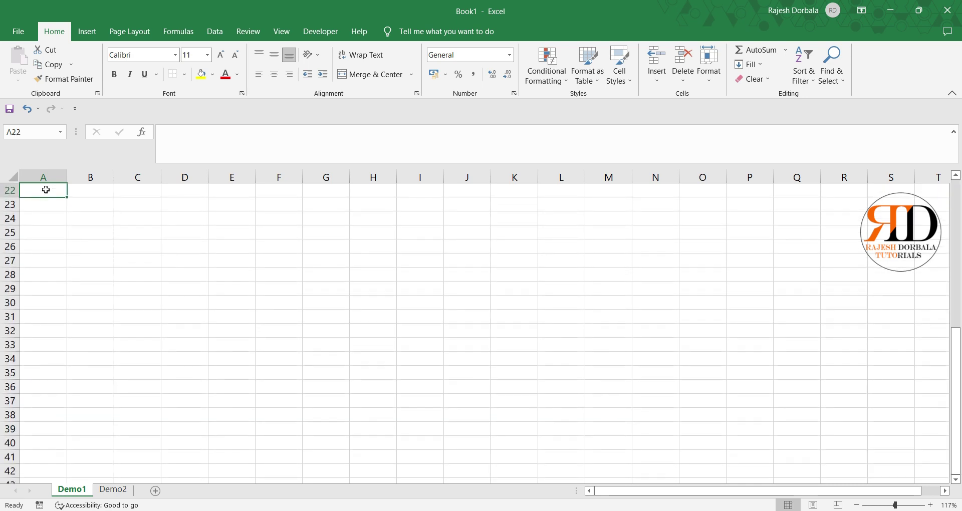
scroll(46, 190, "up", 4)
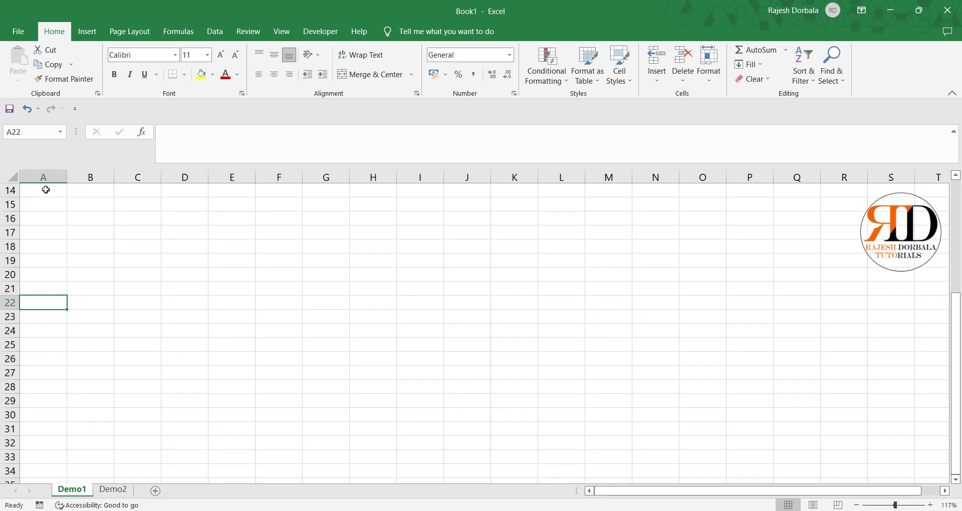
scroll(46, 190, "up", 4)
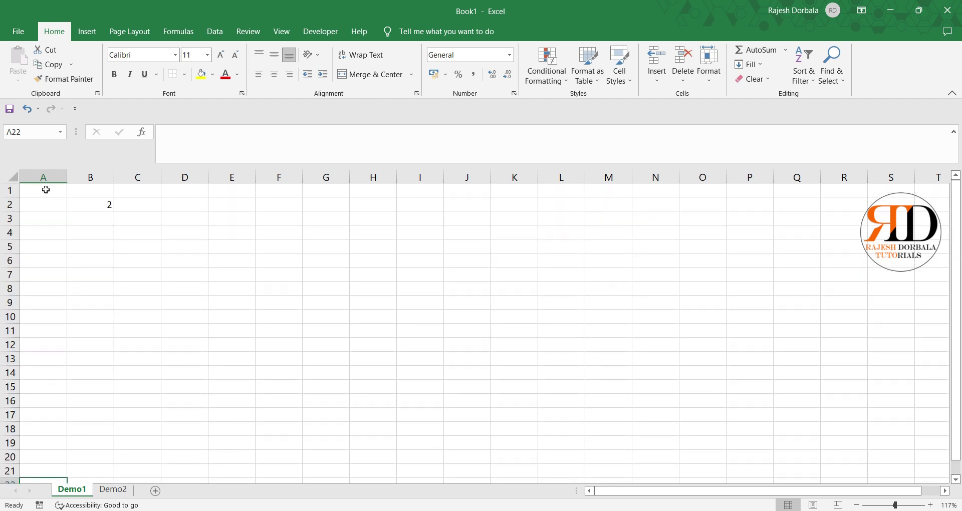
scroll(56, 314, "down", 1)
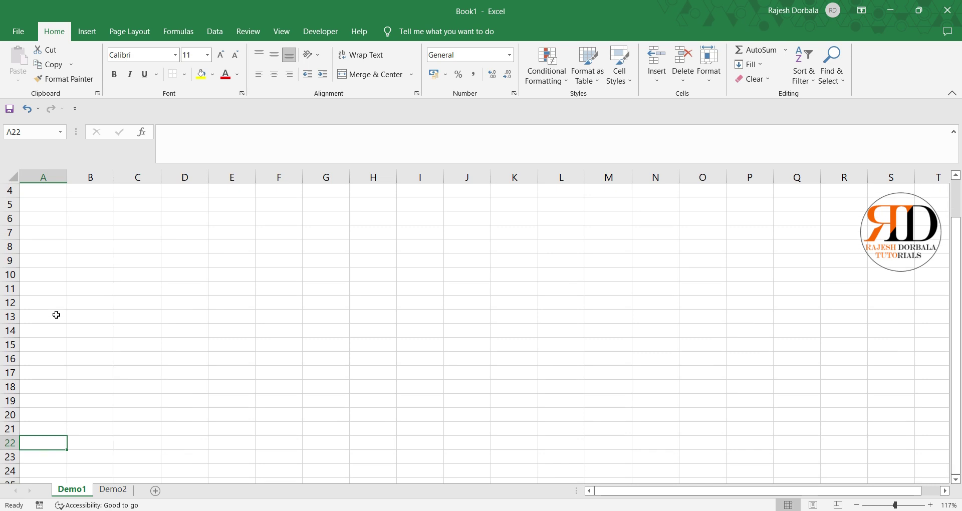
Move the active cell down column A row by row to A43, and return up screen by screen to A1.
key("Down")
key("Down")
key("Down")
key("Down")
key("Down")
key("Down")
key("Down")
key("Down")
key("Down")
key("Down")
key("Down")
key("Down")
key("Down")
key("Down")
key("Down")
key("Down")
key("Down")
key("Down")
key("Down")
key("Down")
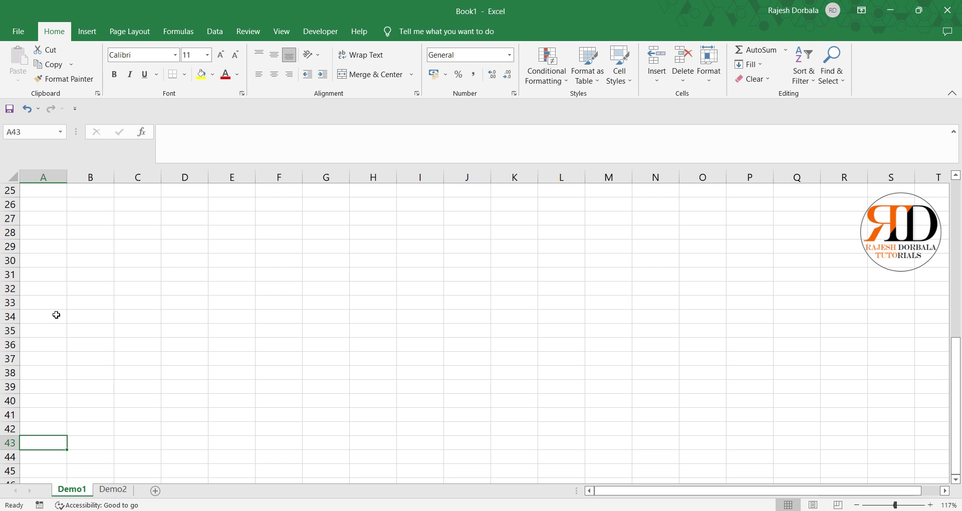
key("Page_Up")
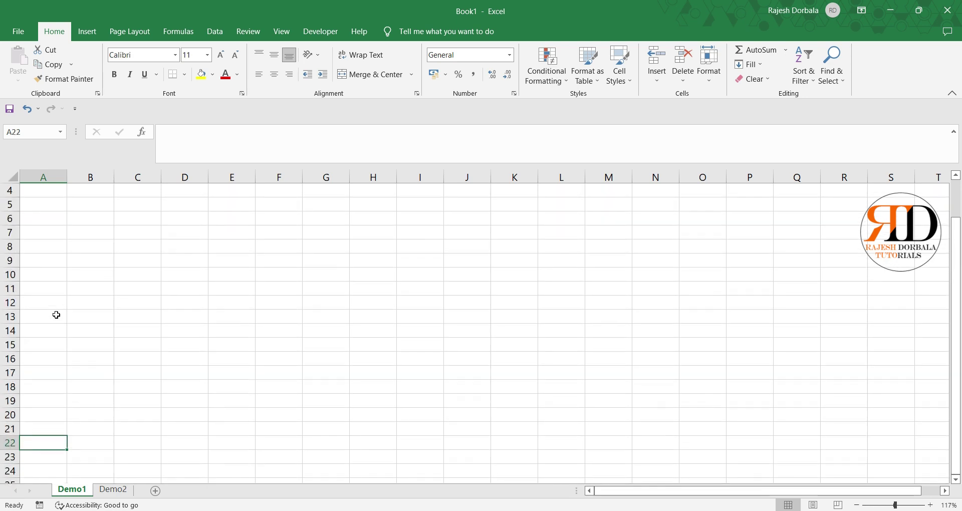
key("Page_Up")
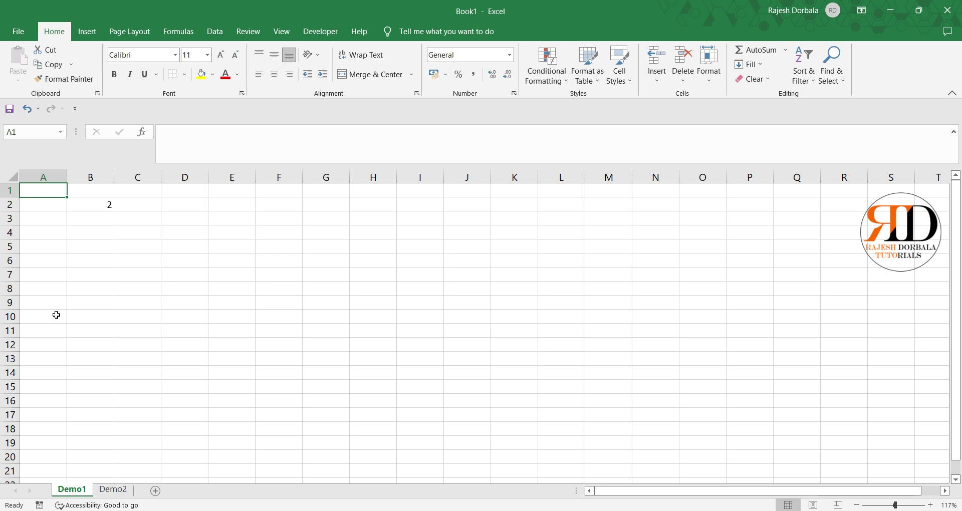
Move the active cell two screens right along row 1 to AM1 and return two screens left to A1.
key("alt+Page_Down")
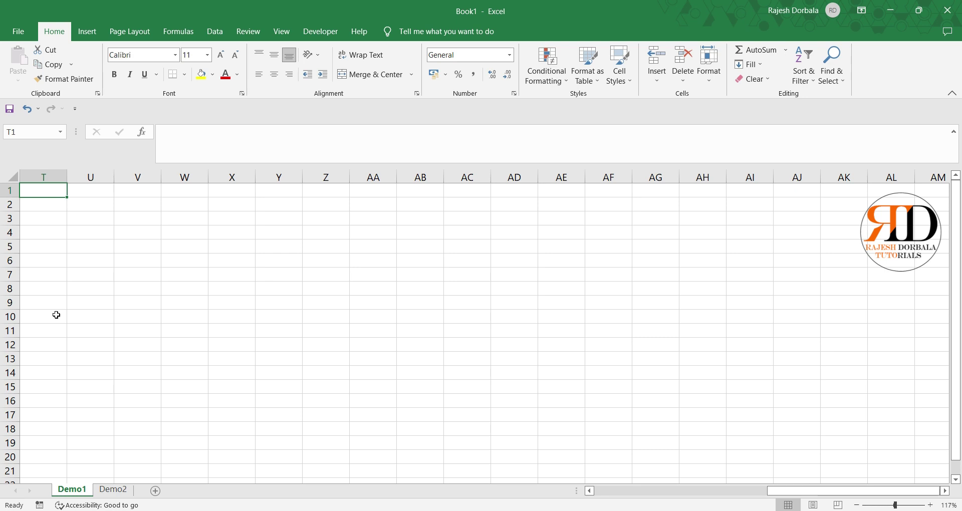
key("alt+Page_Down")
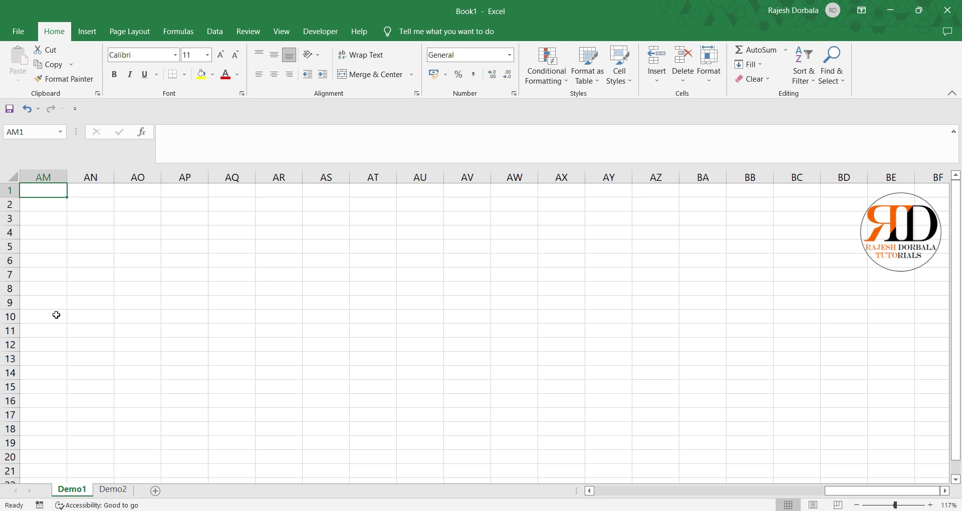
key("alt+Page_Up")
key("alt+Page_Up")
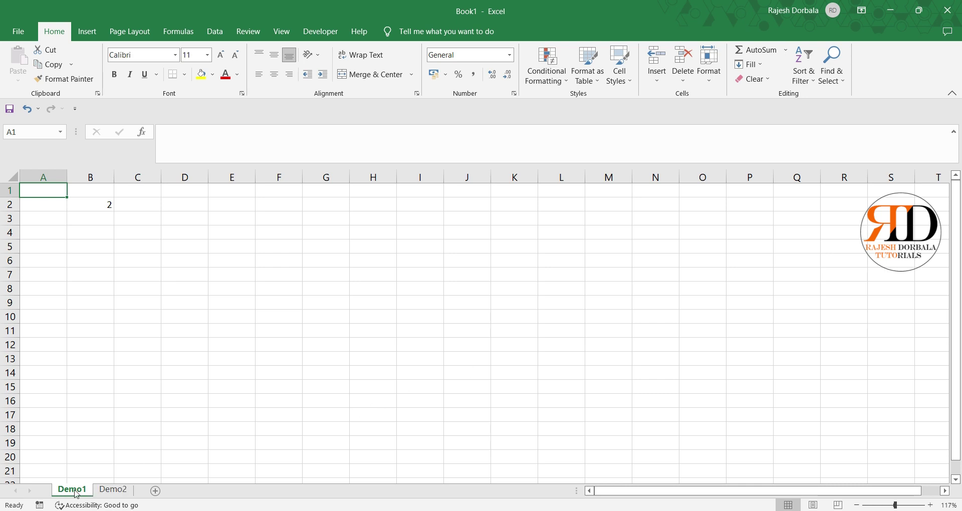
Switch to the Demo2 worksheet and return to the Demo1 worksheet.
left_click(113, 489)
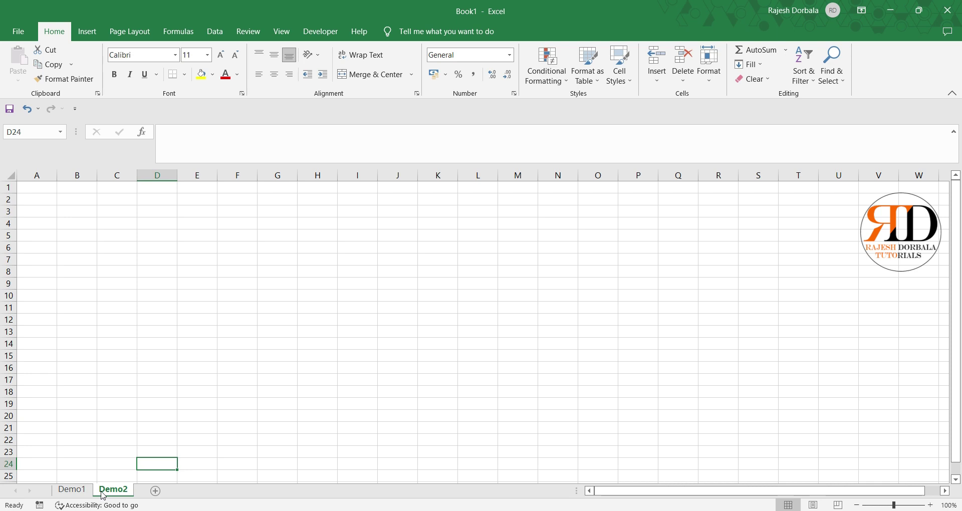
key("ctrl+Page_Up")
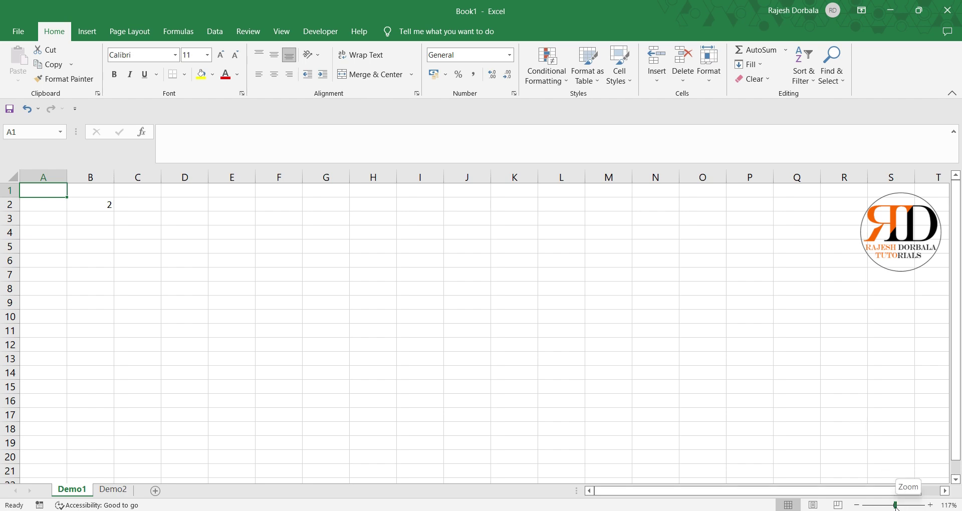
Select cell AC39 with the Demo1 sheet zoomed out to 42%, and set the zoom to 102%.
left_click_drag(896, 506, 872, 507)
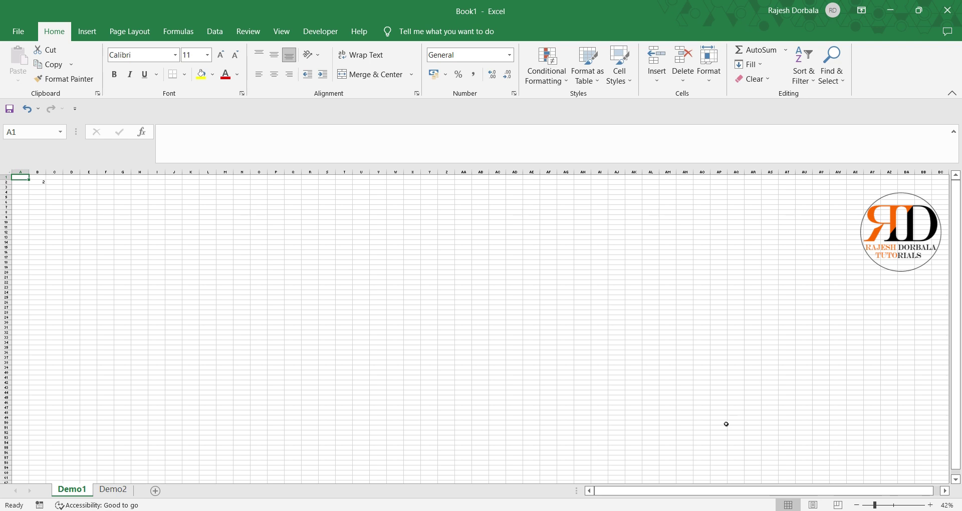
left_click(499, 369)
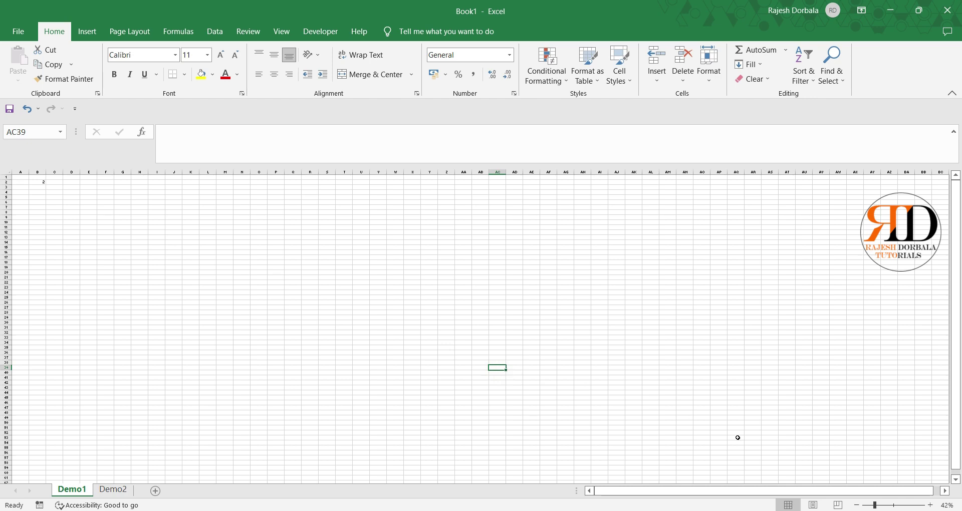
left_click(894, 505)
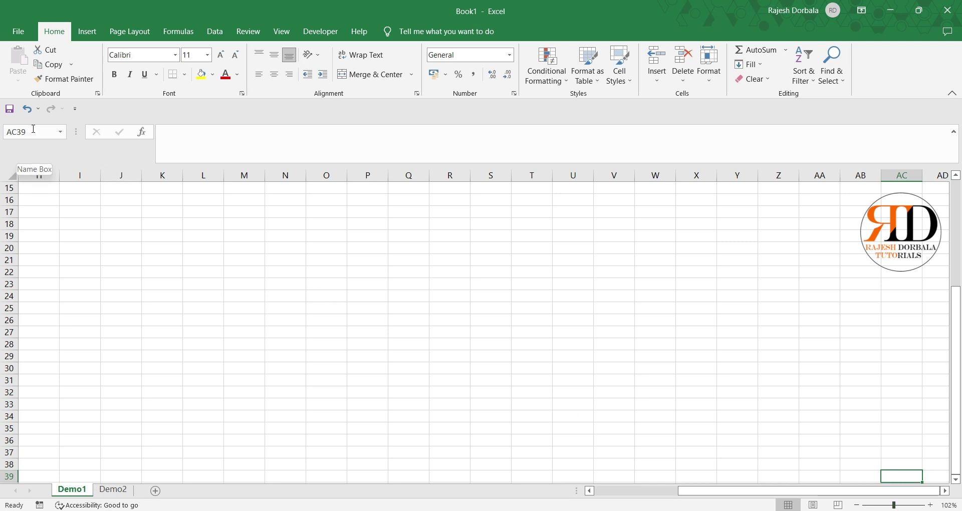
Jump directly to cell AB25 by entering its cell reference.
left_click(33, 128)
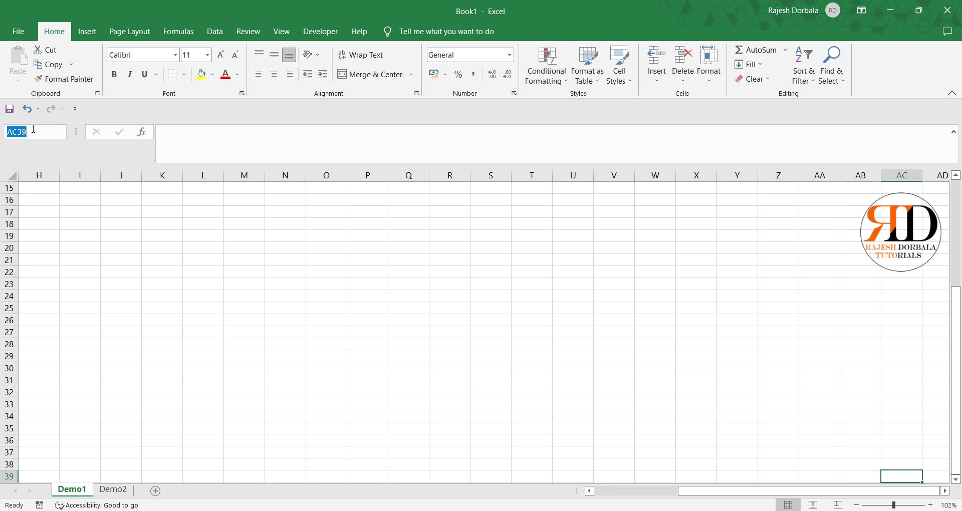
key("BackSpace")
type("A")
type("B25")
key("Return")
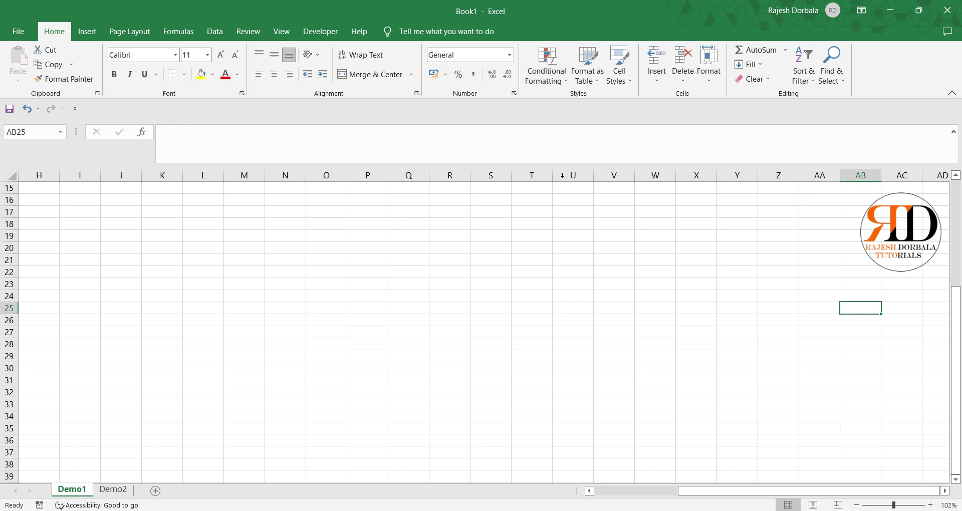